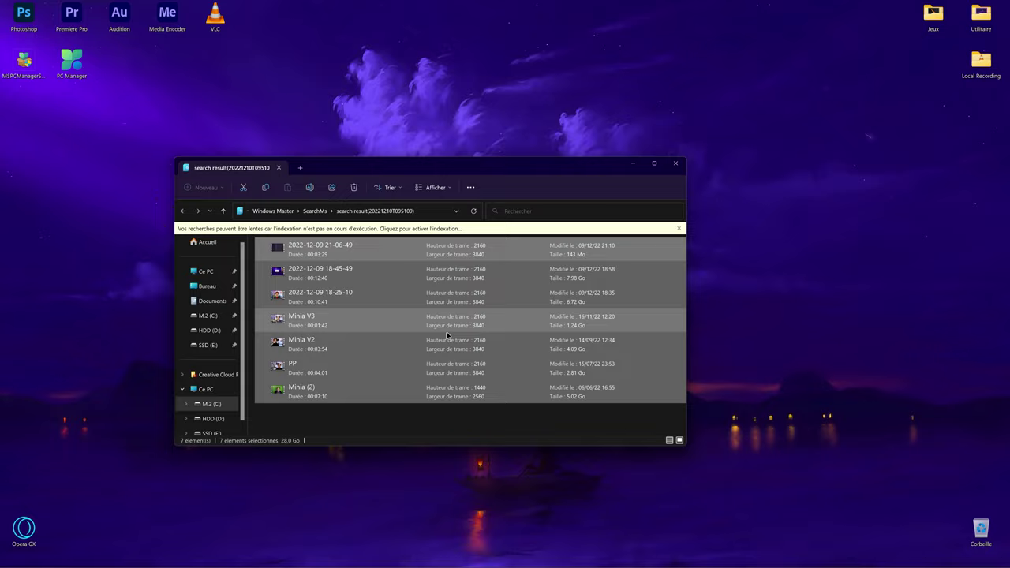
Select all the listed large video files to check their combined size, and clear the selection.
{"action": "left_click_drag", "start_coordinate": [309, 416], "coordinate": [485, 233]}
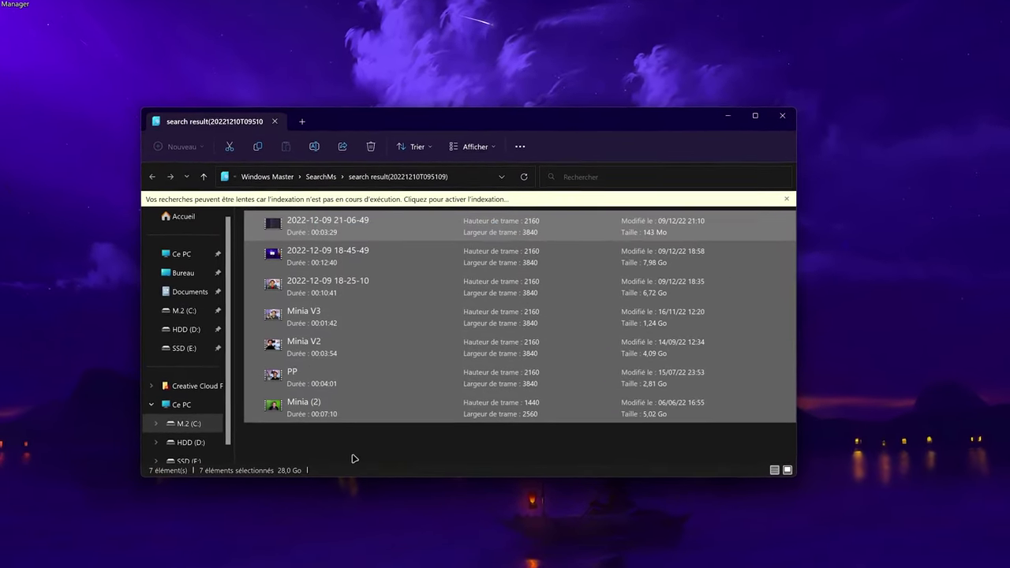
{"action": "left_click", "coordinate": [334, 444]}
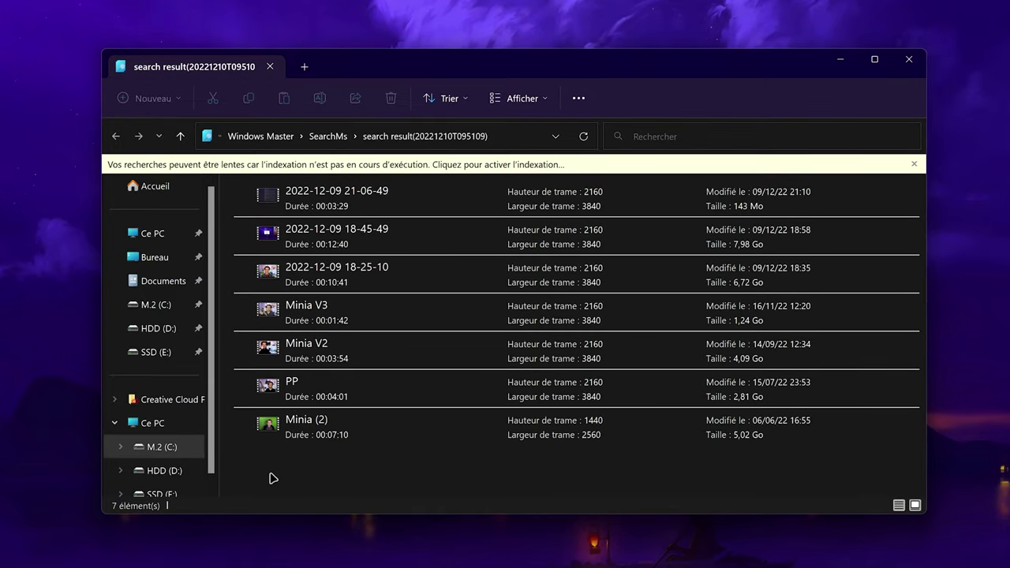
{"action": "left_click_drag", "start_coordinate": [271, 476], "coordinate": [442, 182]}
{"action": "left_click", "coordinate": [334, 473]}
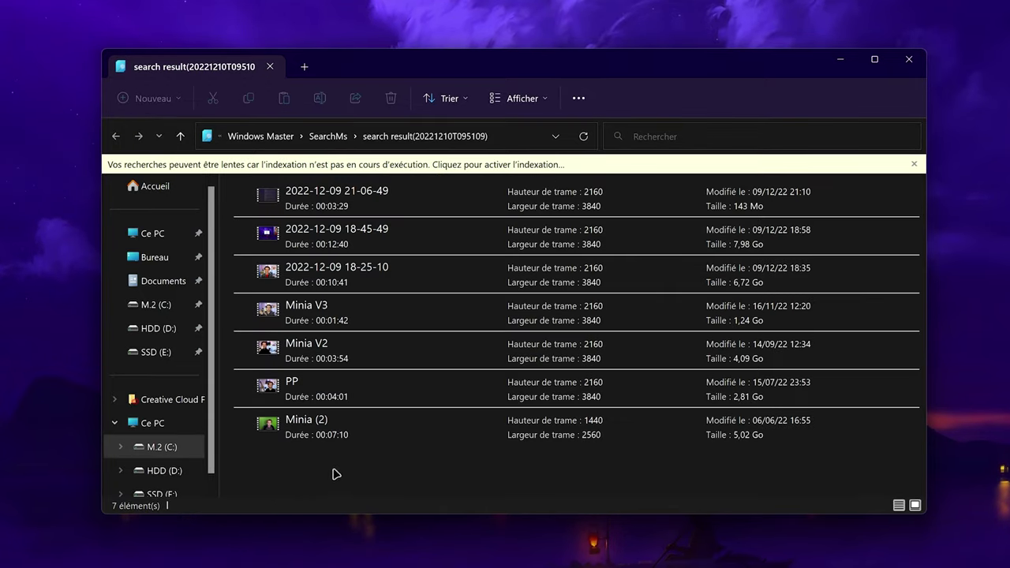
{"action": "left_click_drag", "start_coordinate": [340, 473], "coordinate": [315, 297]}
{"action": "left_click", "coordinate": [451, 271]}
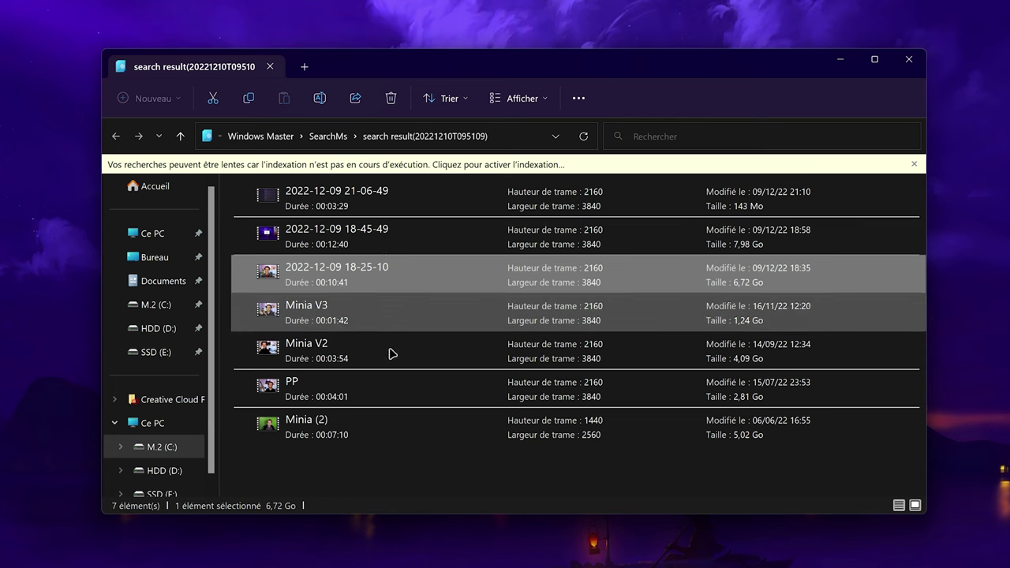
{"action": "left_click_drag", "start_coordinate": [330, 482], "coordinate": [600, 197]}
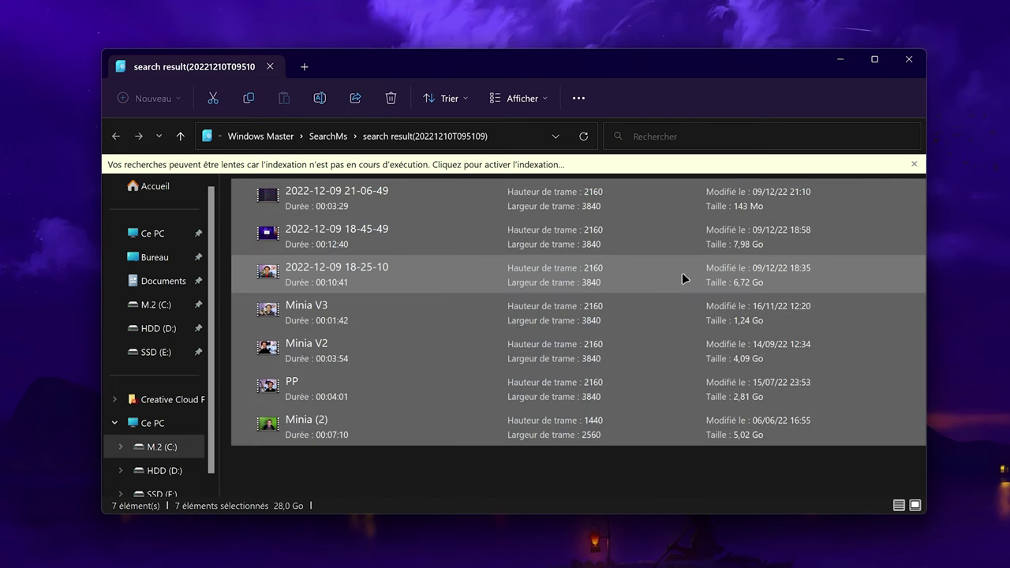
{"action": "left_click", "coordinate": [520, 482]}
{"action": "left_click_drag", "start_coordinate": [283, 487], "coordinate": [555, 187]}
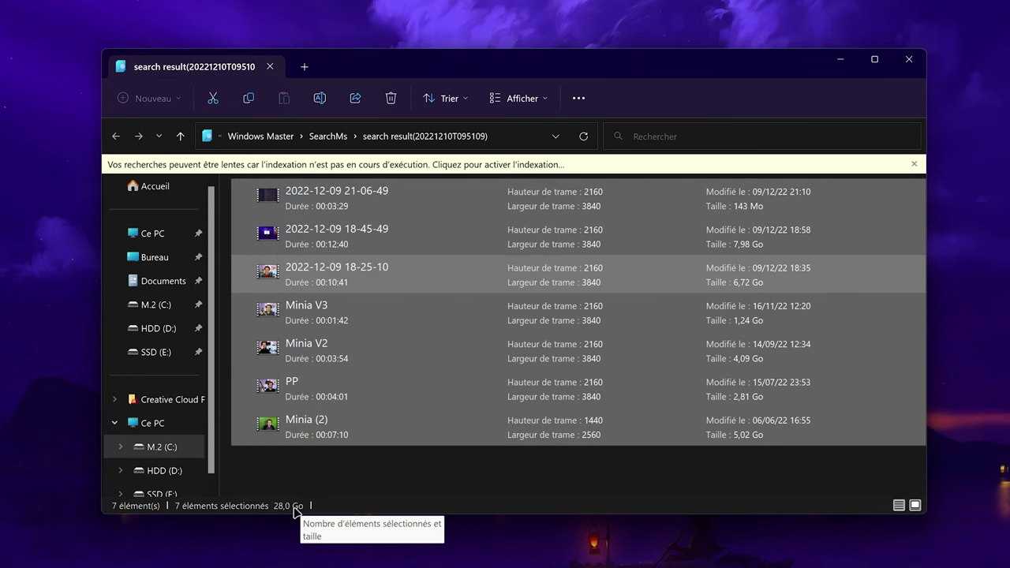
{"action": "left_click", "coordinate": [351, 474]}
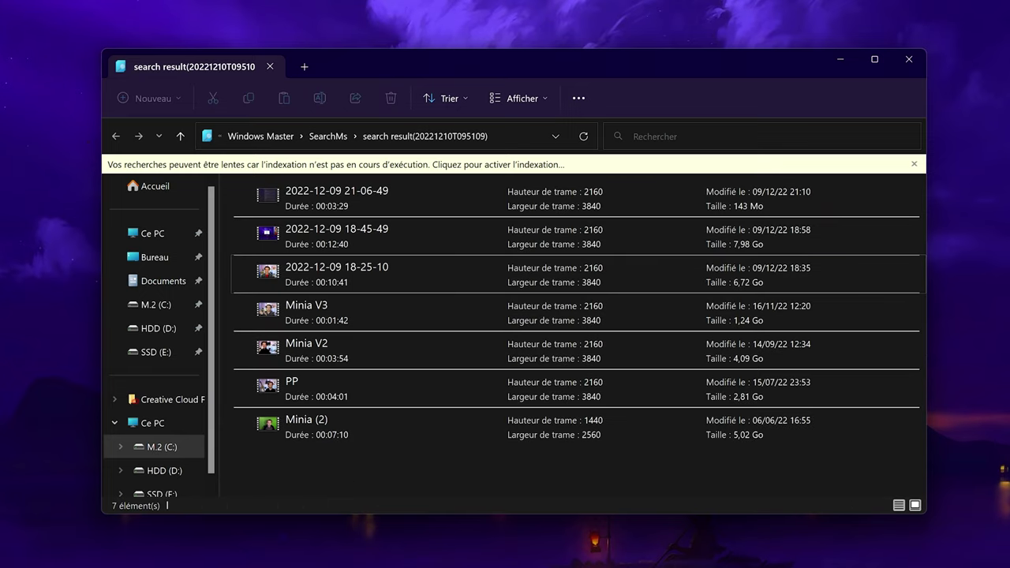
Browse the full alphabetical list of installed applications and return to the large-file search results.
{"action": "key", "text": "super"}
{"action": "left_click", "coordinate": [742, 212]}
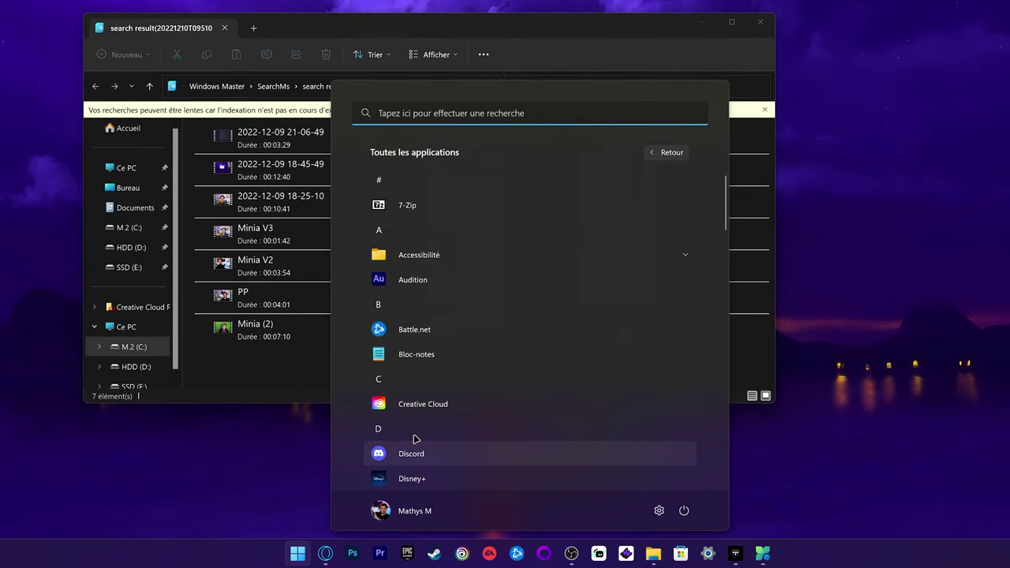
{"action": "scroll", "coordinate": [579, 389], "scroll_direction": "down", "scroll_amount": 3}
{"action": "scroll", "coordinate": [483, 300], "scroll_direction": "down", "scroll_amount": 15}
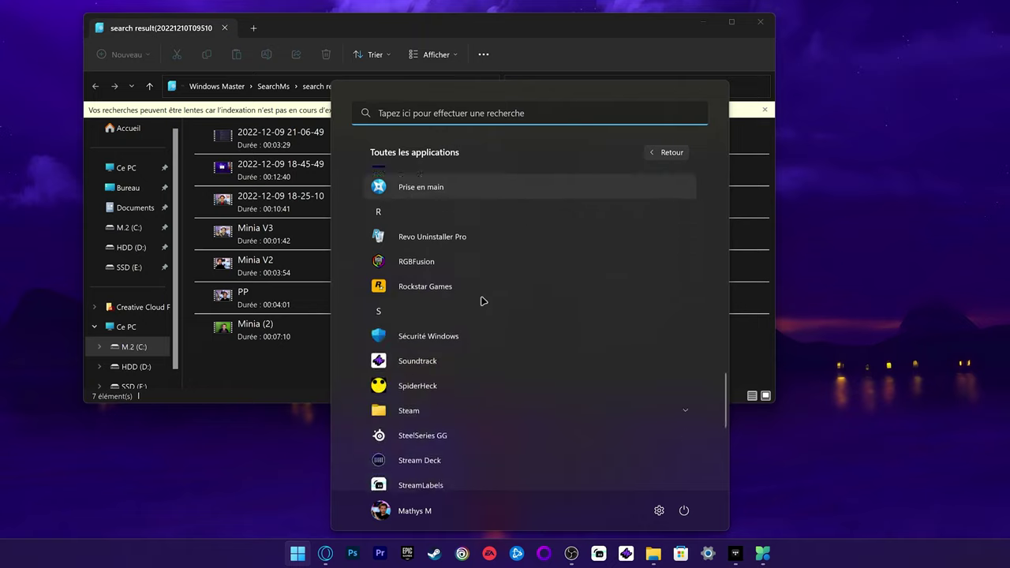
{"action": "scroll", "coordinate": [484, 304], "scroll_direction": "up", "scroll_amount": 15}
{"action": "scroll", "coordinate": [483, 237], "scroll_direction": "down", "scroll_amount": 4}
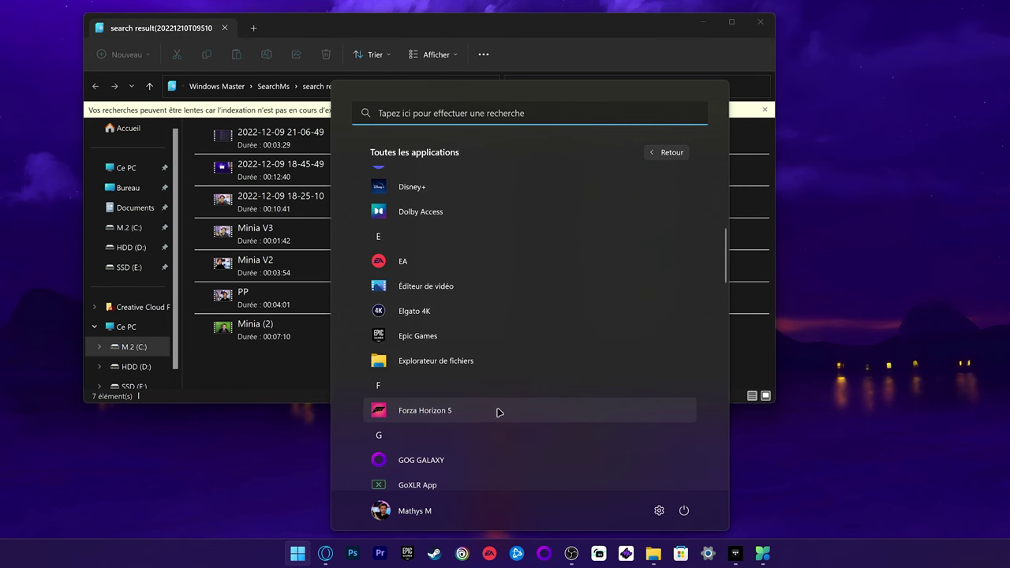
{"action": "left_click", "coordinate": [286, 377]}
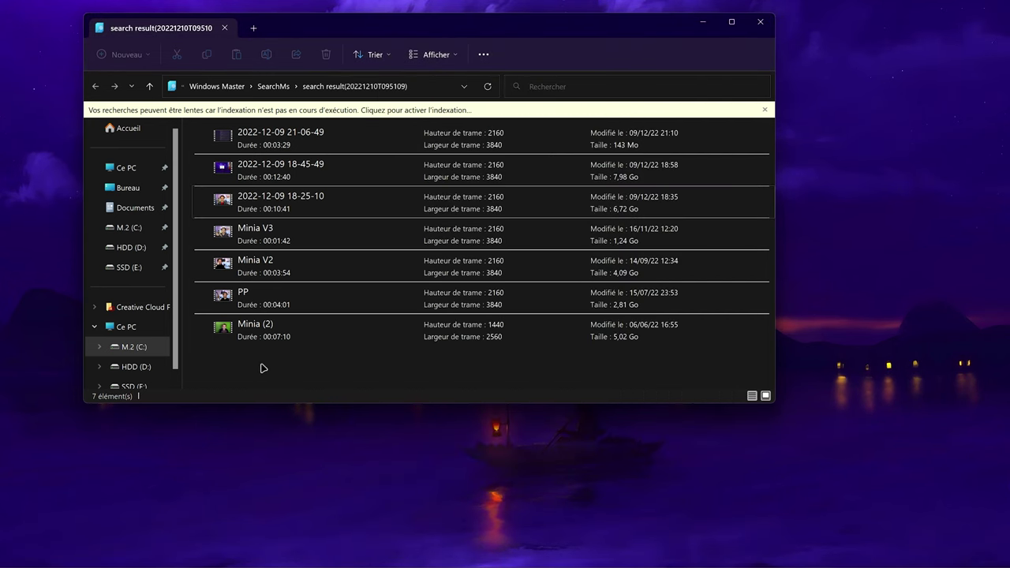
Filter the large files on the C: drive to those over 10 MB and view the results in File Explorer.
{"action": "left_click_drag", "start_coordinate": [263, 369], "coordinate": [450, 119]}
{"action": "left_click", "coordinate": [284, 383]}
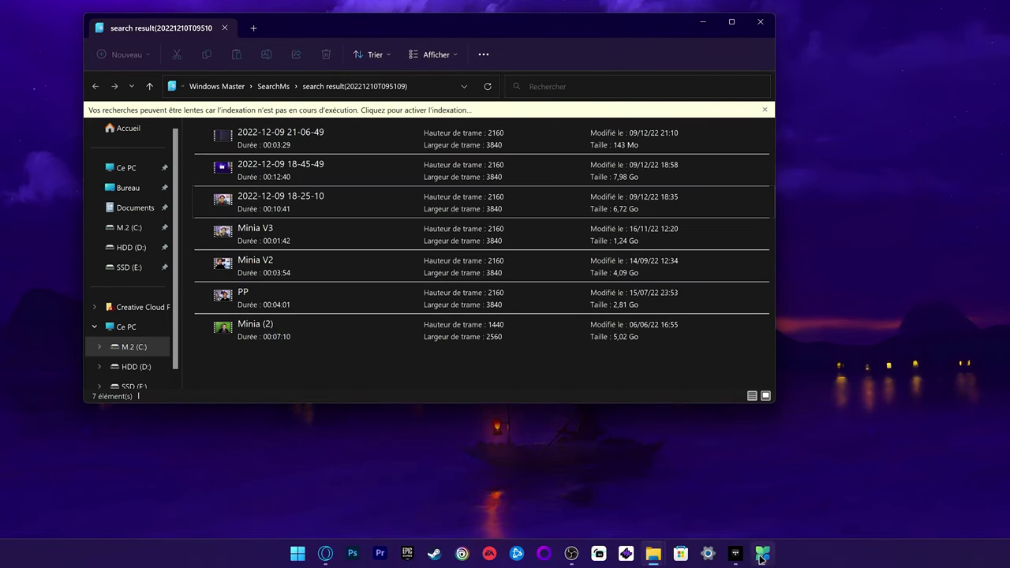
{"action": "left_click", "coordinate": [650, 555]}
{"action": "left_click_drag", "start_coordinate": [465, 85], "coordinate": [450, 88]}
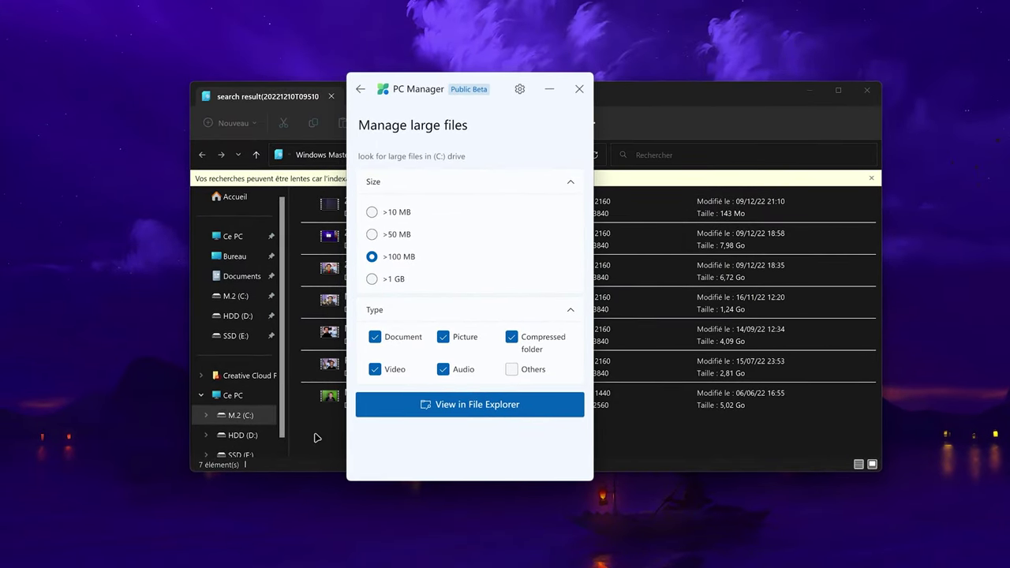
{"action": "left_click", "coordinate": [428, 204]}
{"action": "left_click", "coordinate": [553, 397]}
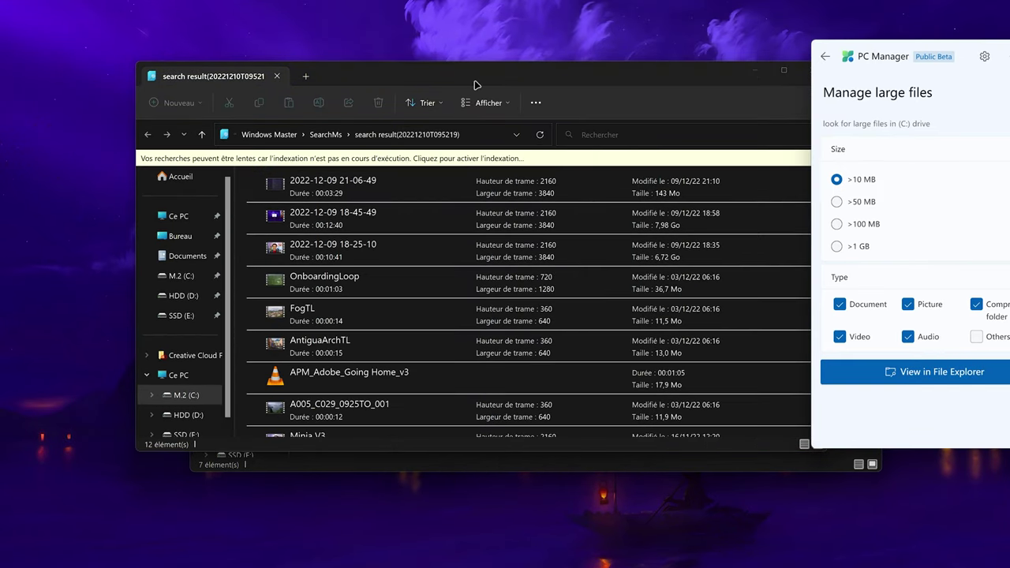
Examine the list of files over 10 MB, including the A005_C029_0925TO_001 clip.
{"action": "left_click_drag", "start_coordinate": [472, 80], "coordinate": [411, 76]}
{"action": "scroll", "coordinate": [280, 276], "scroll_direction": "down", "scroll_amount": 3}
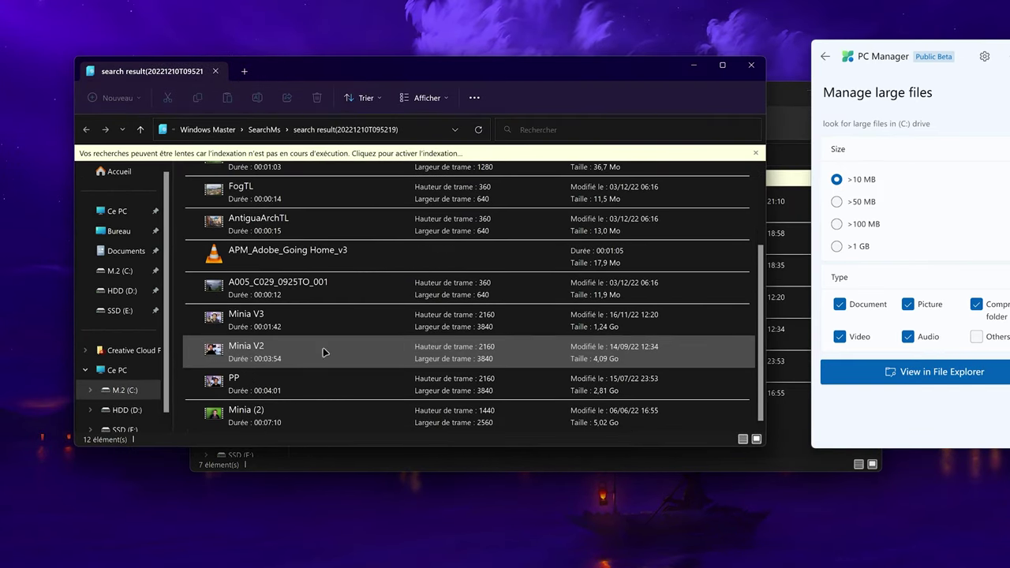
{"action": "left_click", "coordinate": [276, 295]}
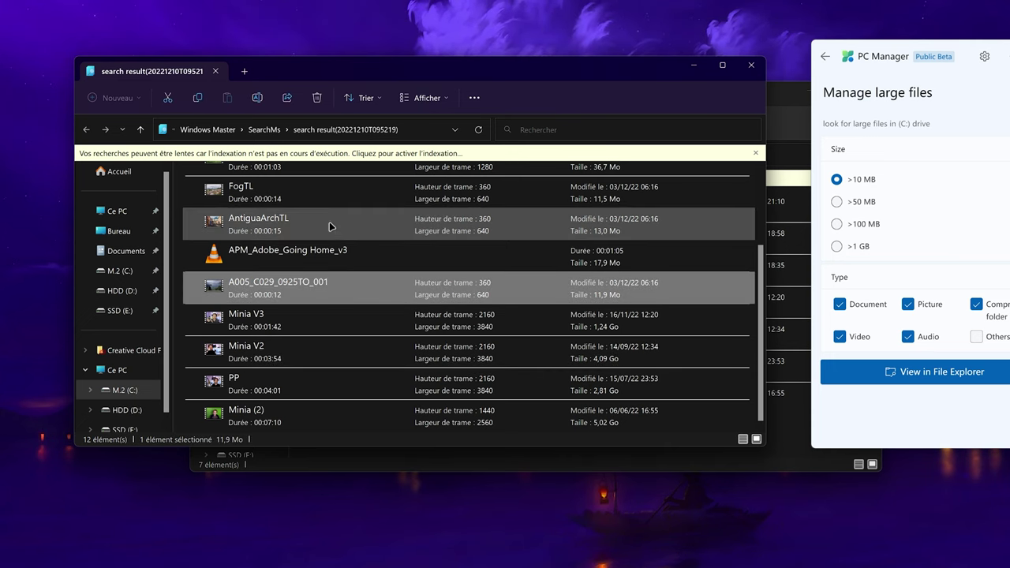
Play the OnboardingLoop video to check its content, and close the player.
{"action": "scroll", "coordinate": [335, 237], "scroll_direction": "up", "scroll_amount": 3}
{"action": "double_click", "coordinate": [308, 285]}
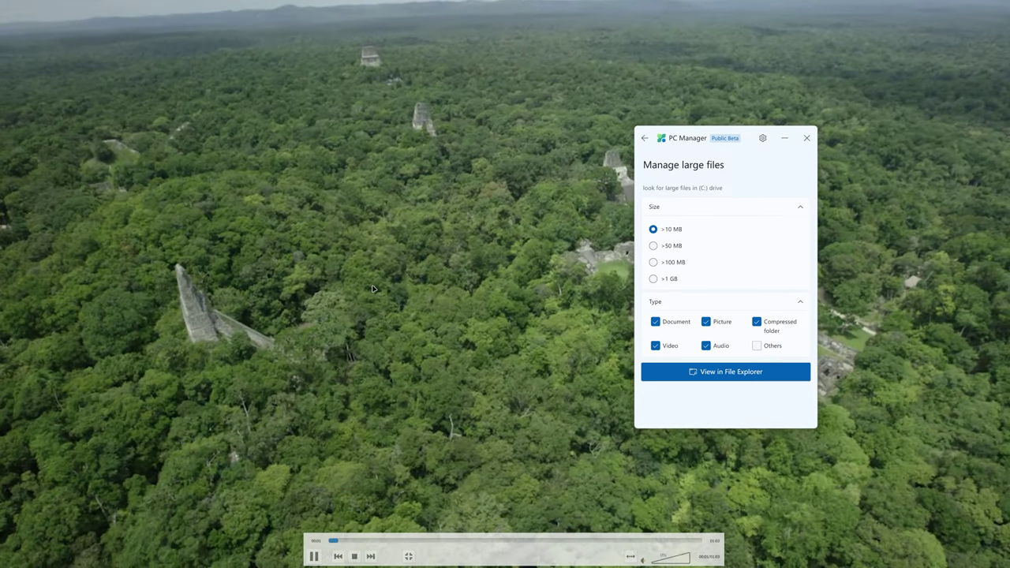
{"action": "double_click", "coordinate": [373, 289]}
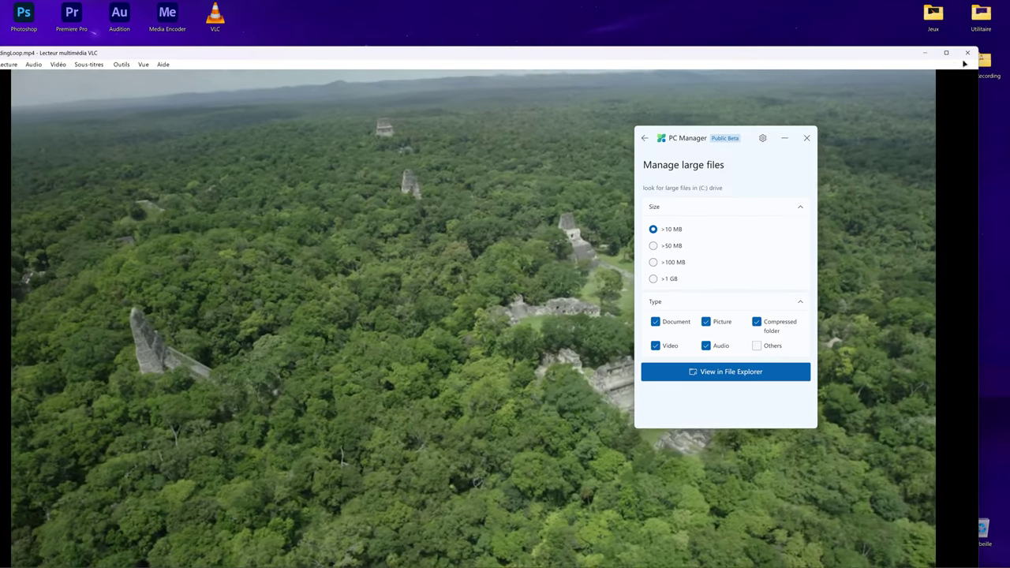
{"action": "left_click", "coordinate": [924, 49]}
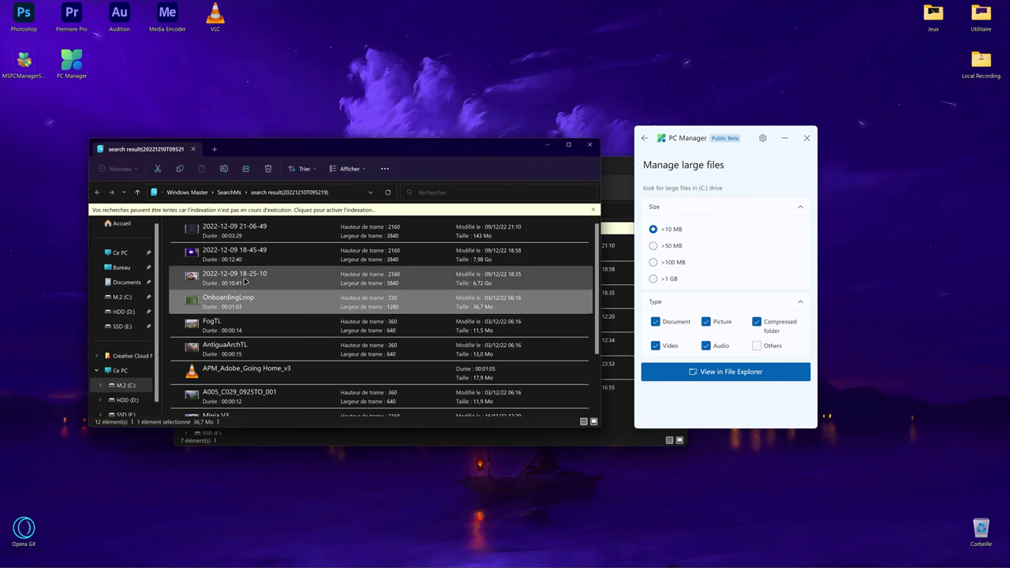
Select every file over 10 MB in the results to check their combined size.
{"action": "key", "text": "ctrl+a"}
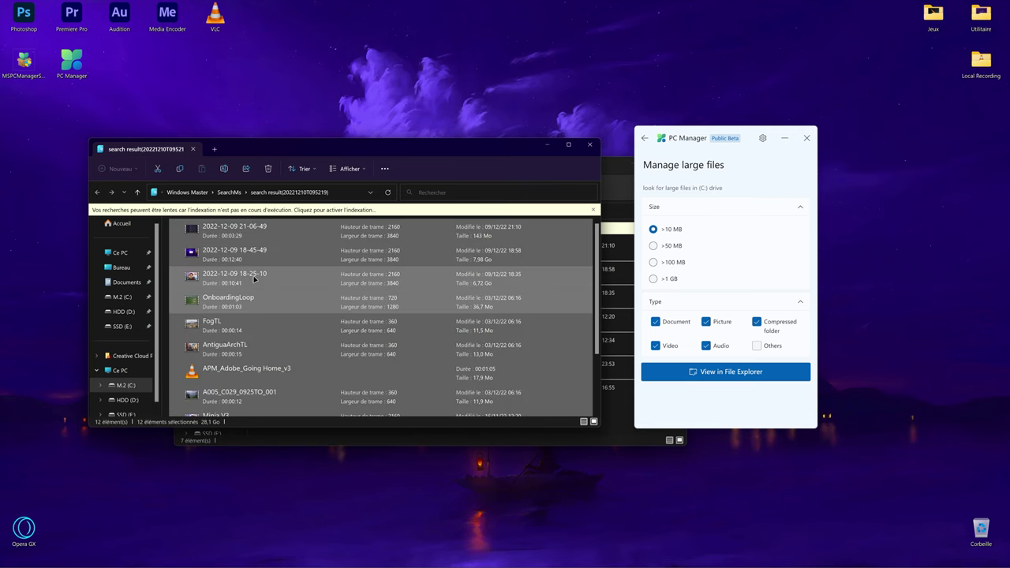
{"action": "scroll", "coordinate": [257, 277], "scroll_direction": "down", "scroll_amount": 2}
{"action": "scroll", "coordinate": [292, 359], "scroll_direction": "up", "scroll_amount": 2}
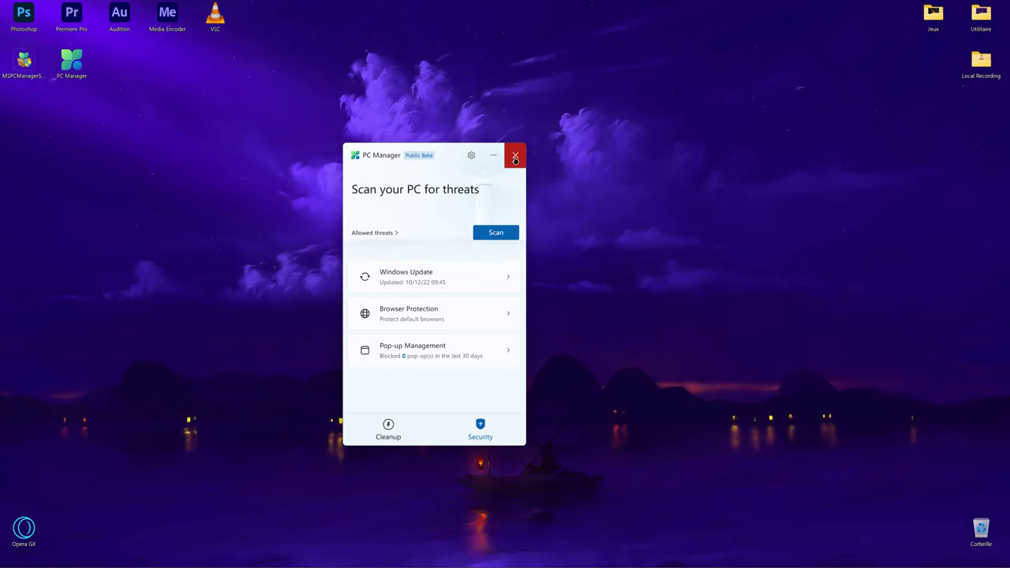
Open the app management page from the Storage Manager to look for rarely used apps.
{"action": "left_click_drag", "start_coordinate": [463, 156], "coordinate": [475, 154]}
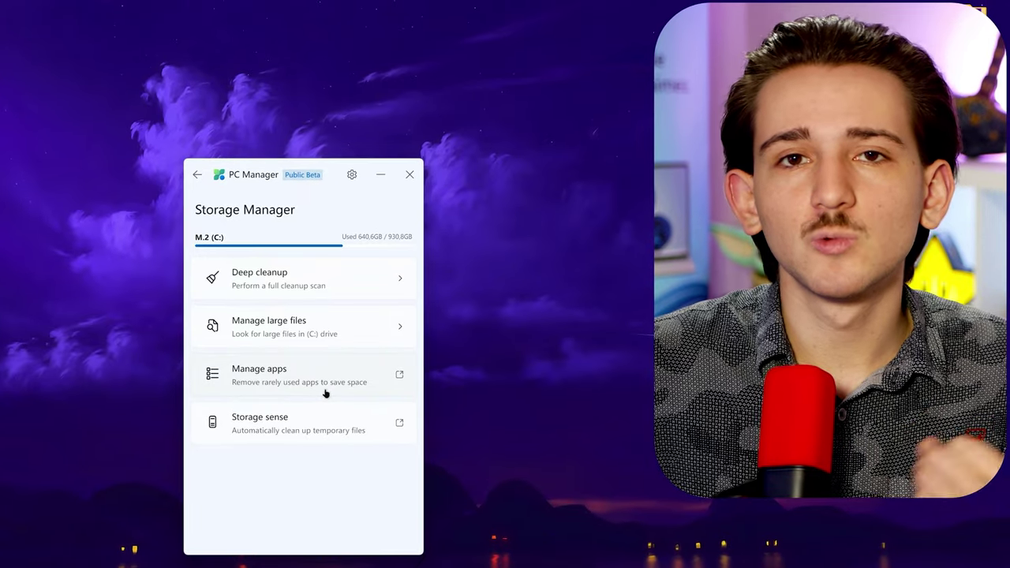
{"action": "left_click", "coordinate": [322, 383]}
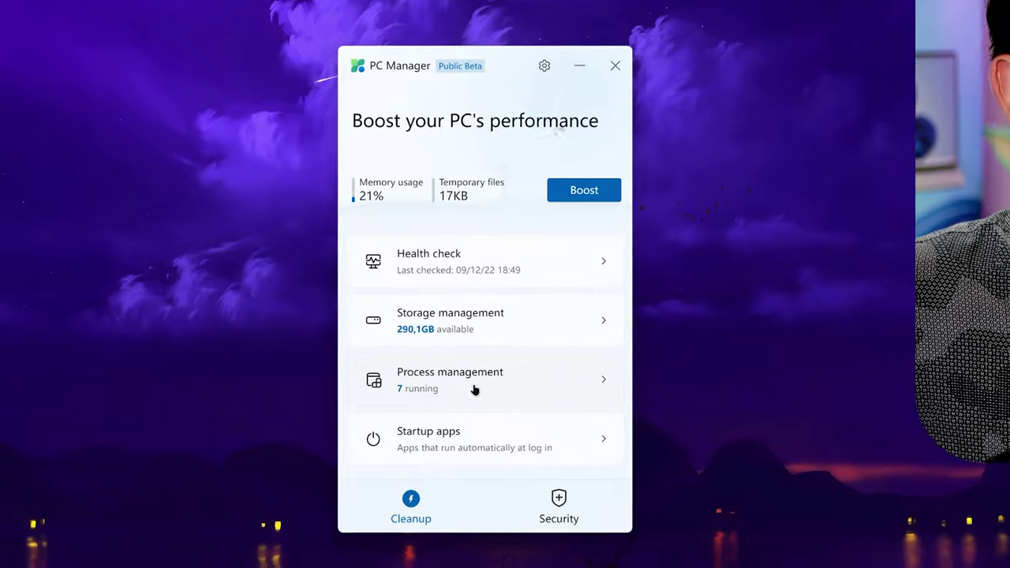
End the CCLibraries and Adobe IPC Broker processes in Process management.
{"action": "left_click", "coordinate": [382, 414]}
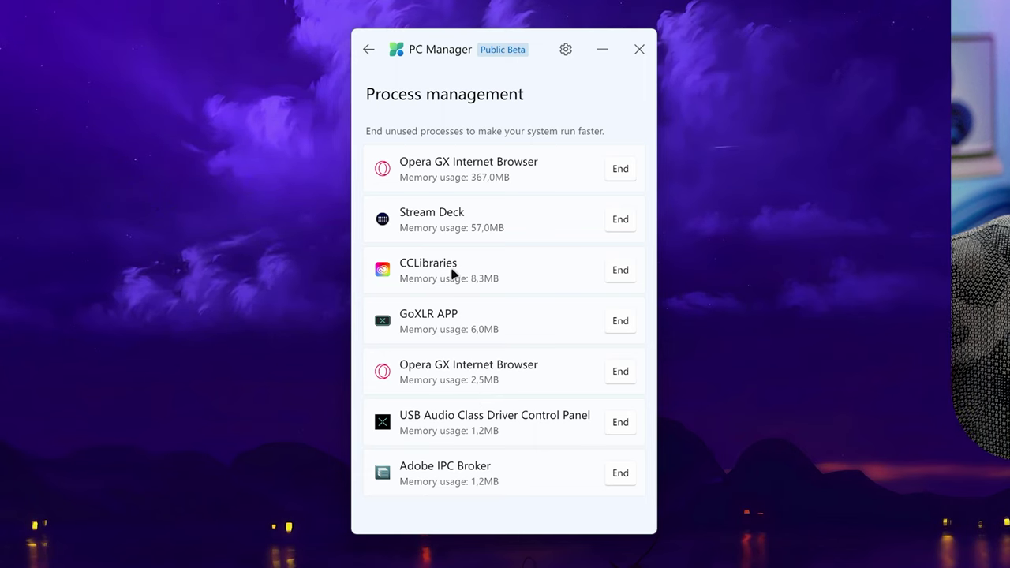
{"action": "left_click", "coordinate": [622, 270]}
{"action": "left_click", "coordinate": [456, 327]}
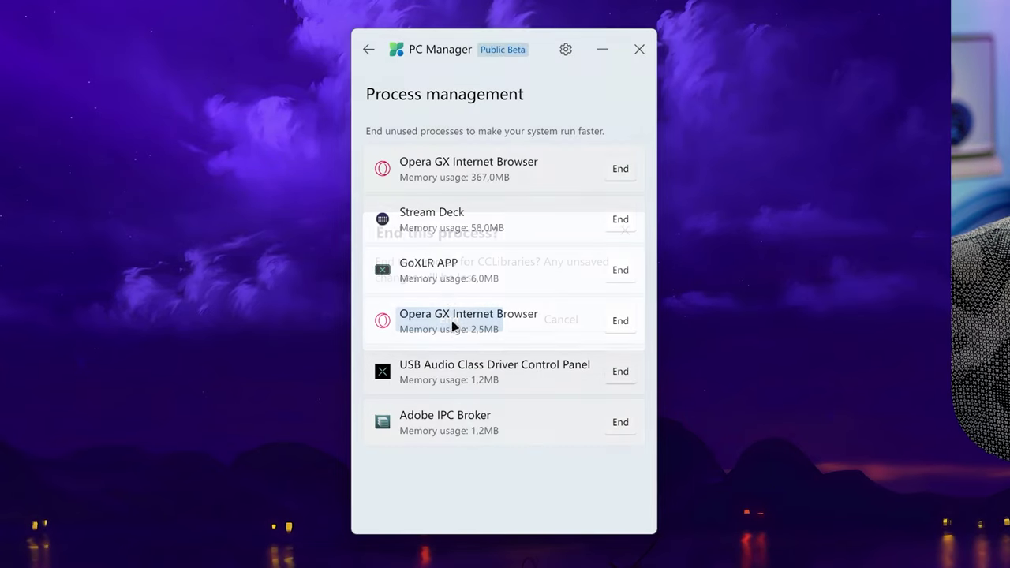
{"action": "left_click", "coordinate": [620, 422]}
{"action": "left_click", "coordinate": [458, 320]}
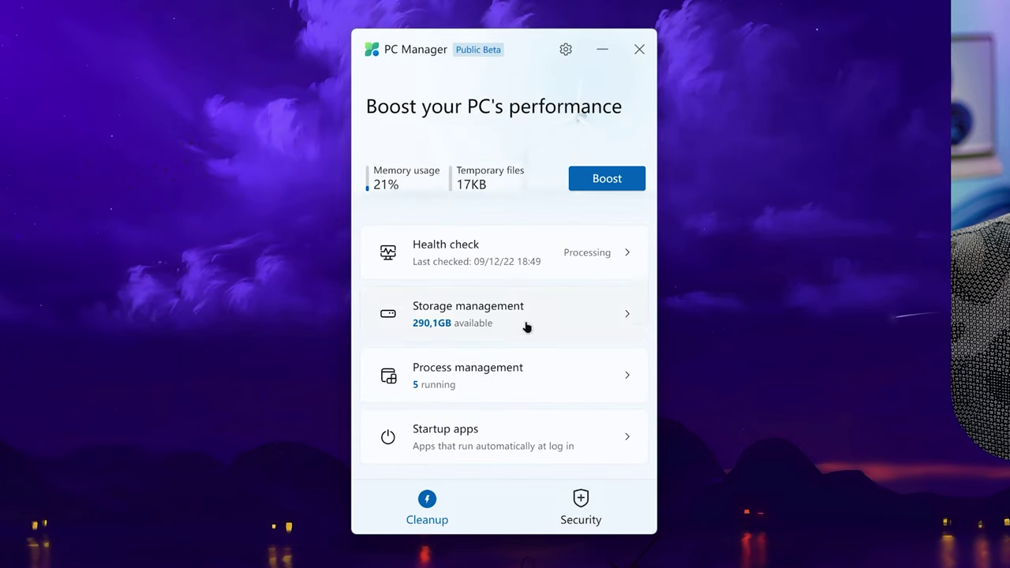
Review which apps run automatically at login, and return to the cleanup overview.
{"action": "left_click", "coordinate": [520, 435]}
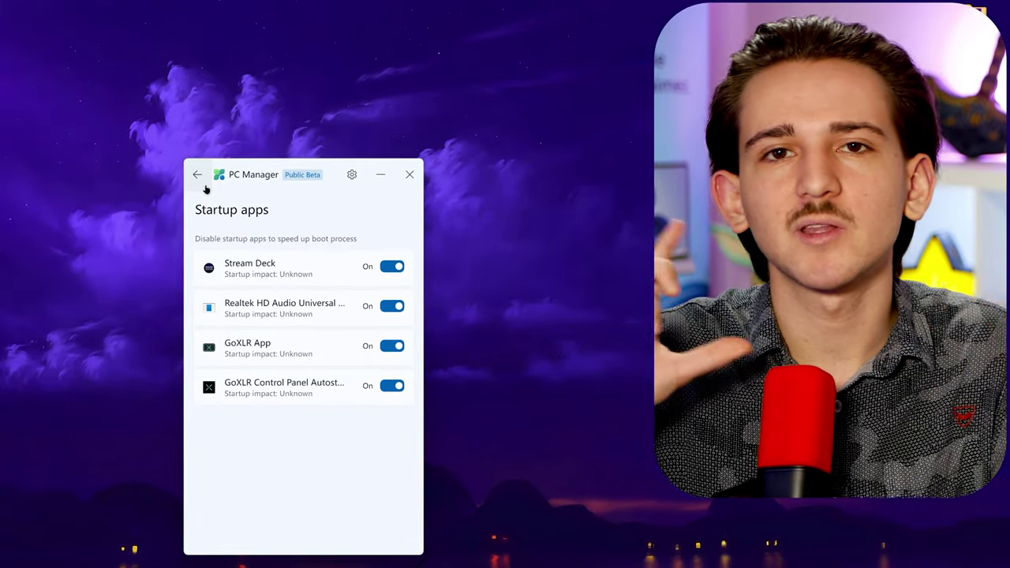
{"action": "left_click", "coordinate": [199, 175]}
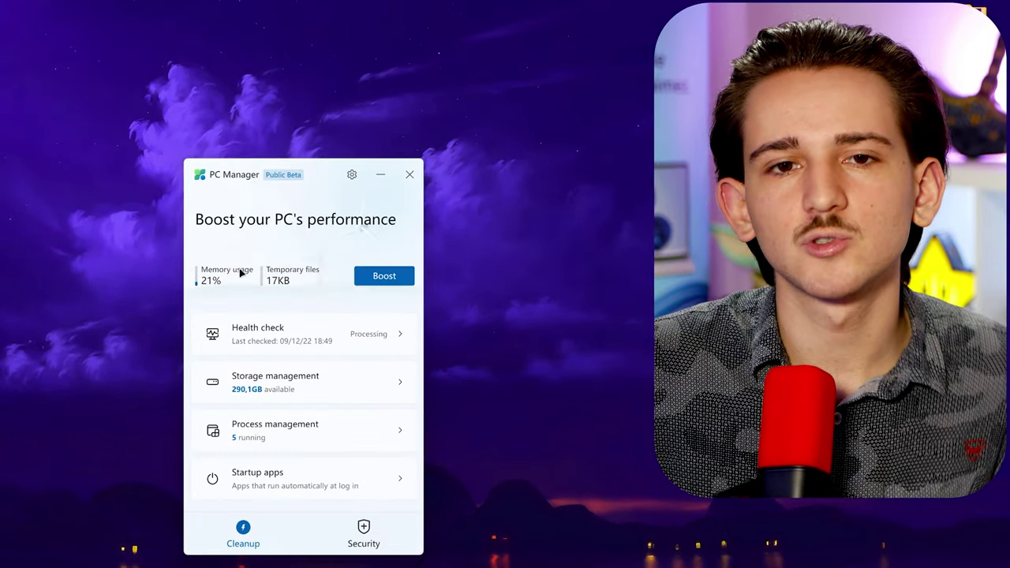
Run a health check and clean up the browser cache and temporary files, leaving the startup apps unselected.
{"action": "left_click", "coordinate": [272, 335]}
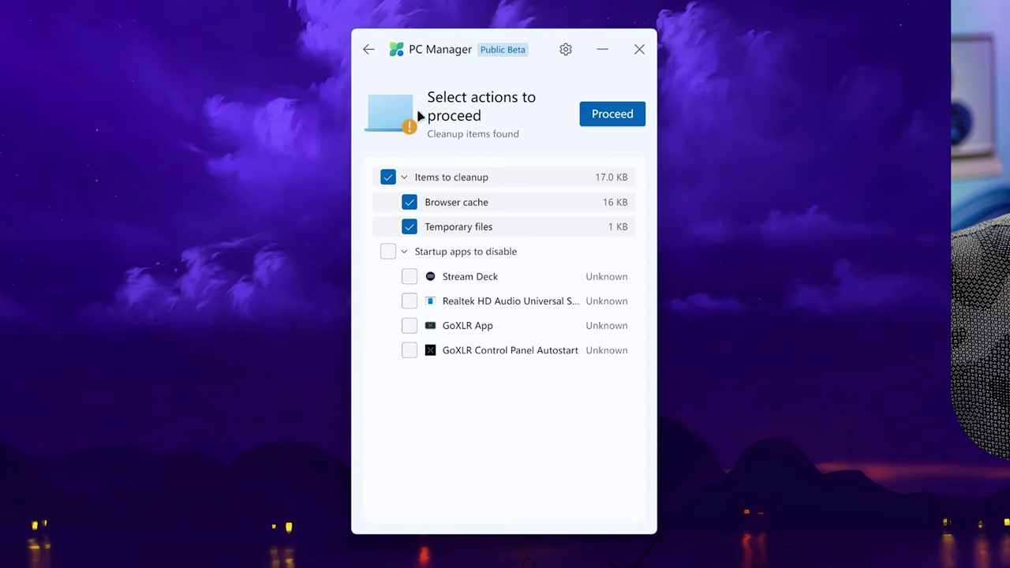
{"action": "left_click", "coordinate": [369, 48]}
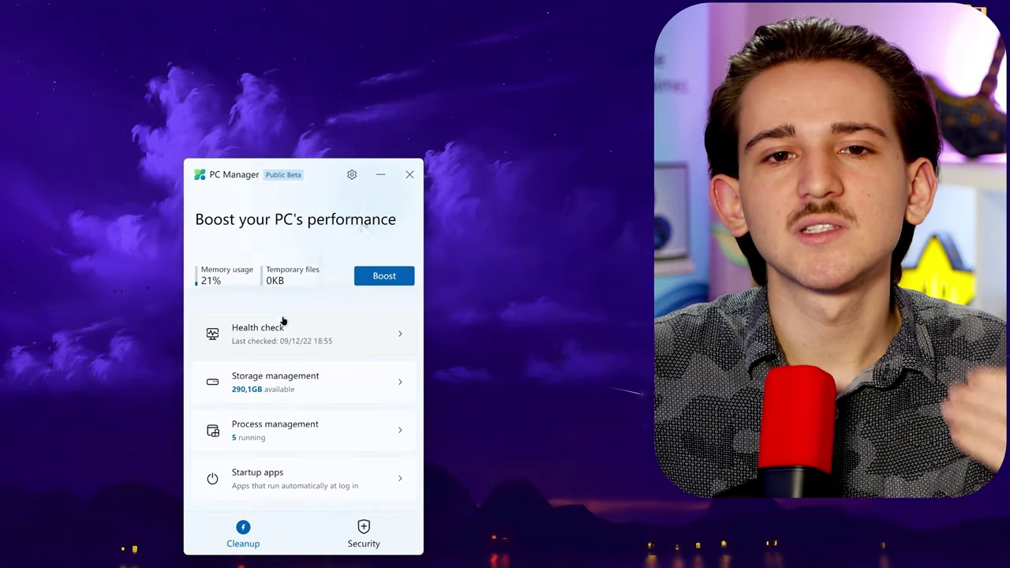
Check the startup apps list again and return to the cleanup overview.
{"action": "left_click", "coordinate": [307, 486]}
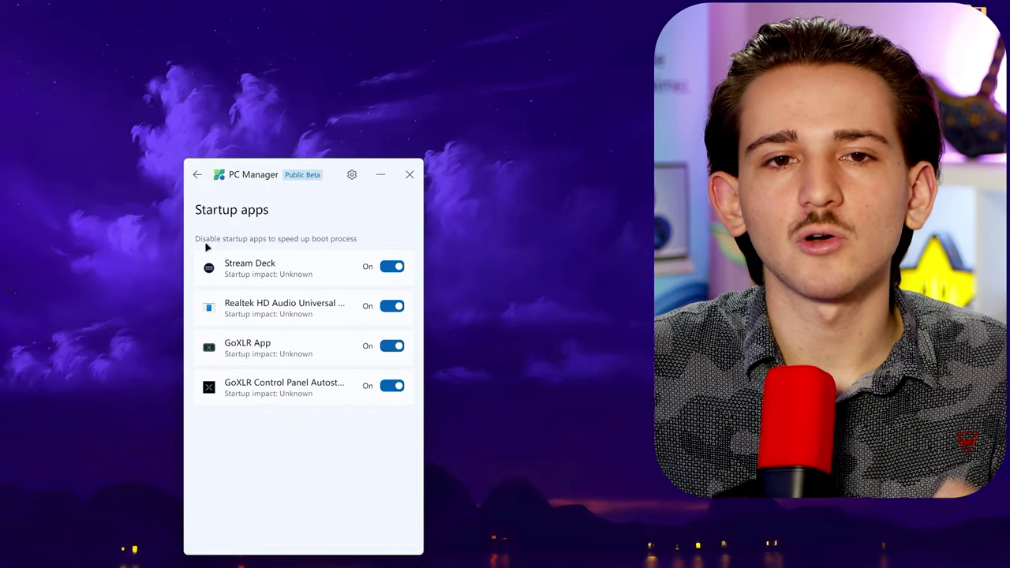
{"action": "left_click", "coordinate": [197, 177]}
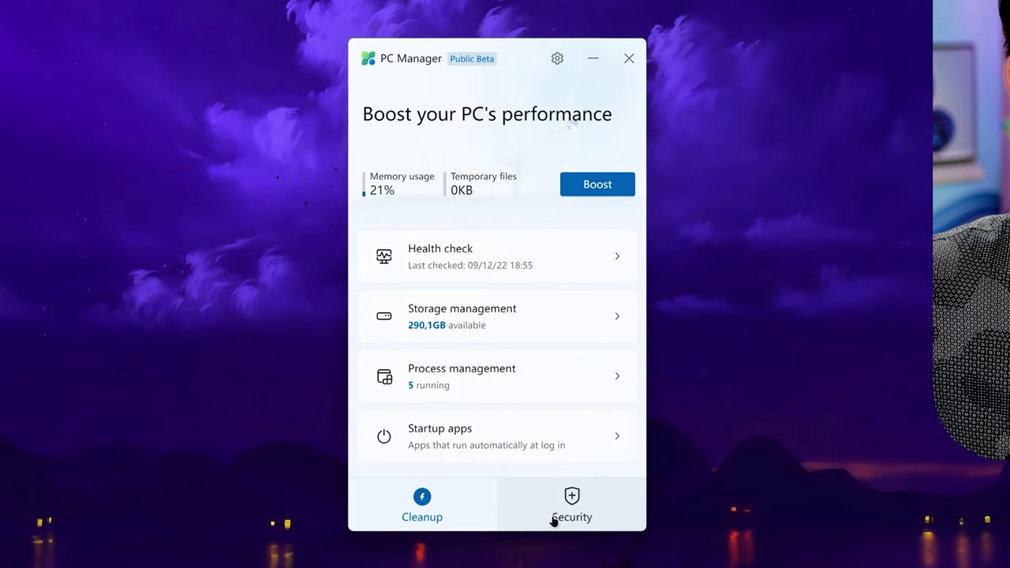
Install the available Microsoft Defender security intelligence update through the Windows Update section of the security tools.
{"action": "left_click", "coordinate": [383, 529]}
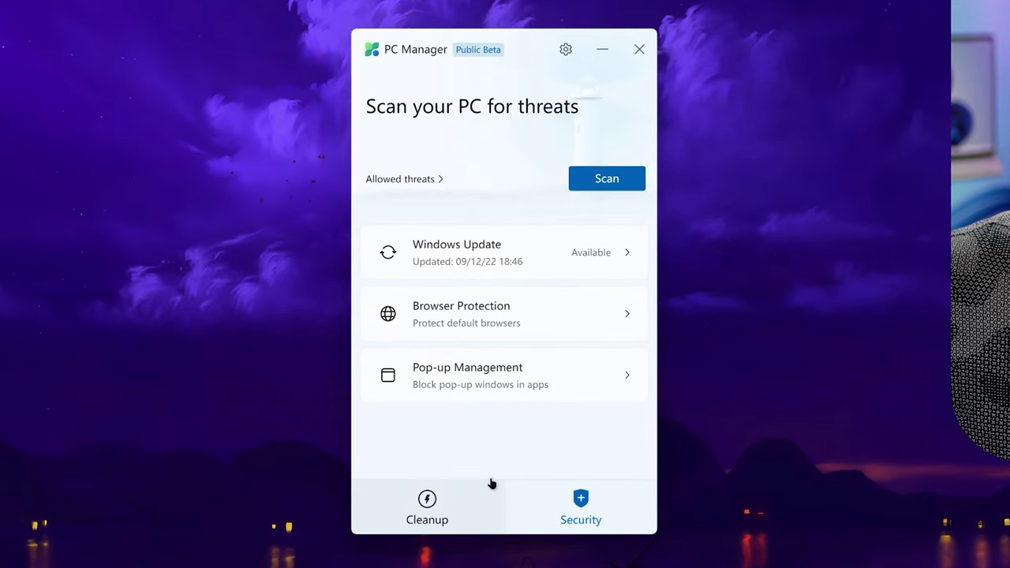
{"action": "left_click", "coordinate": [513, 255]}
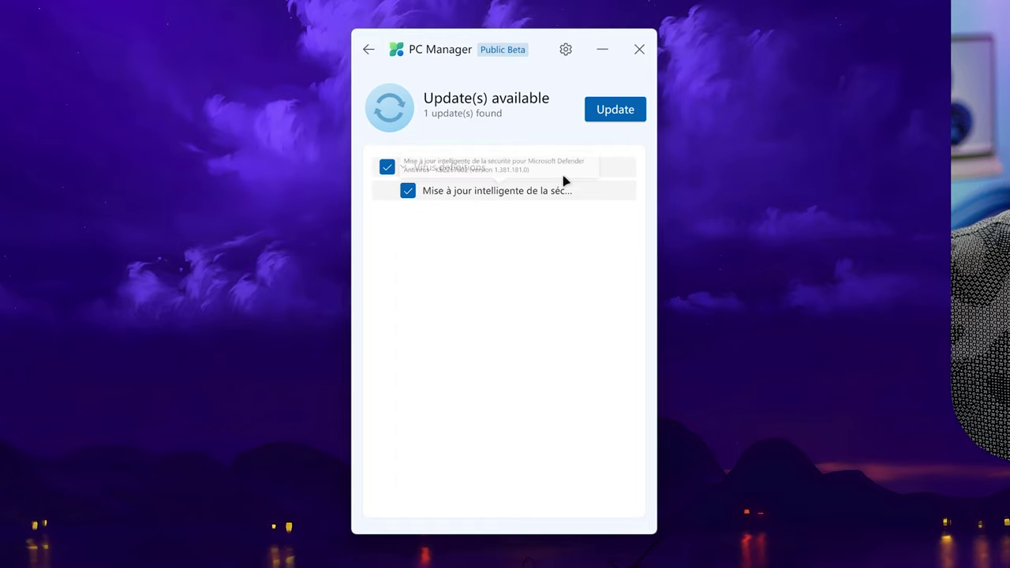
{"action": "left_click", "coordinate": [605, 118]}
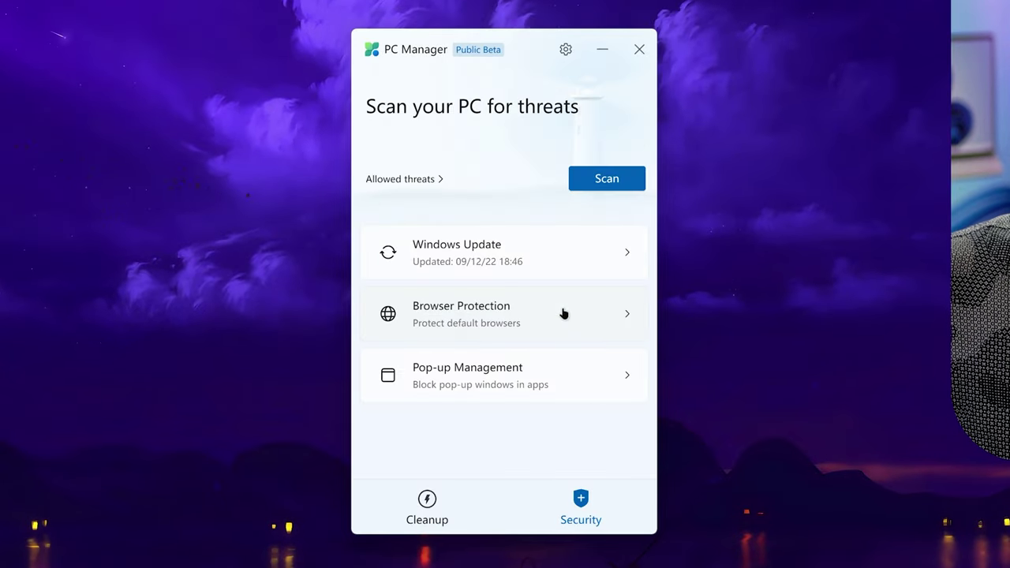
Check Browser Protection, enable the pop-up block for apps in Pop-up Management, and return to the security overview.
{"action": "left_click", "coordinate": [563, 313]}
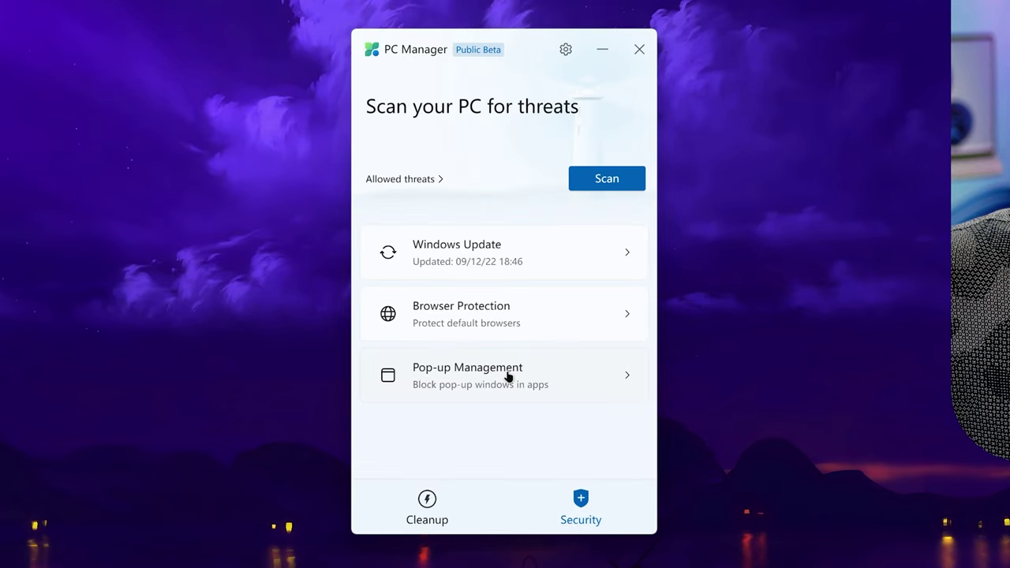
{"action": "left_click", "coordinate": [507, 377]}
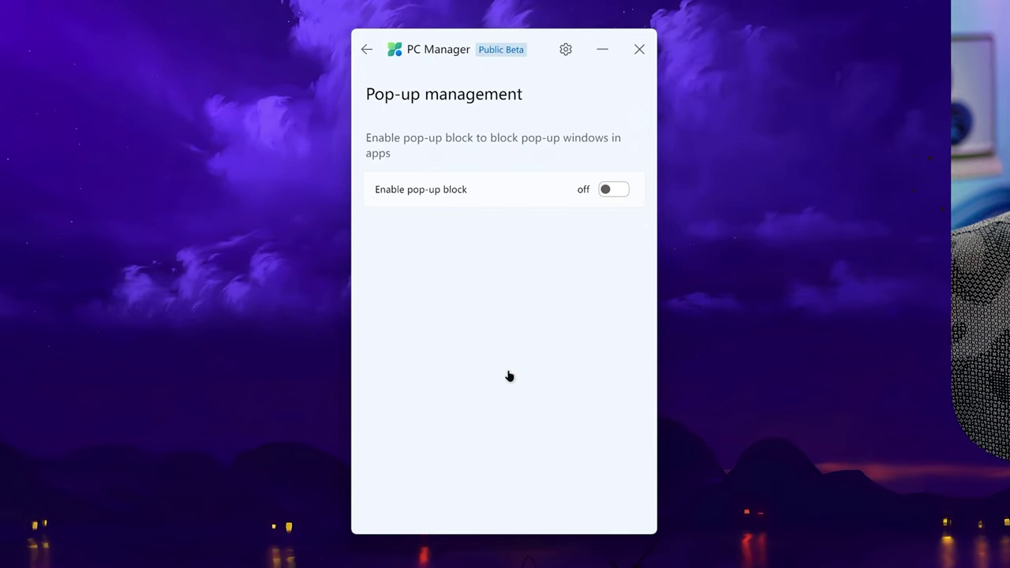
{"action": "left_click", "coordinate": [616, 190]}
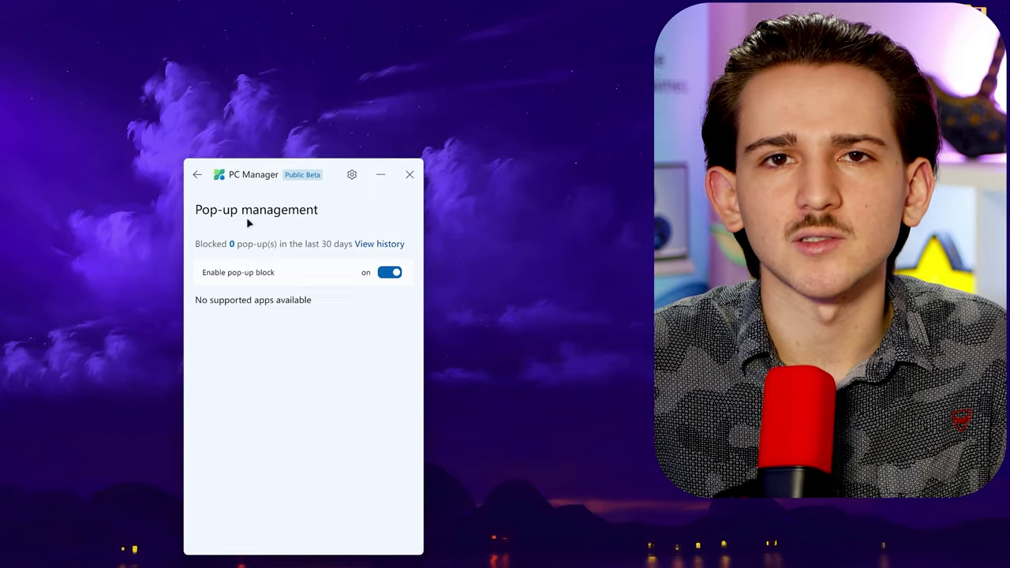
{"action": "key", "text": "alt+Left"}
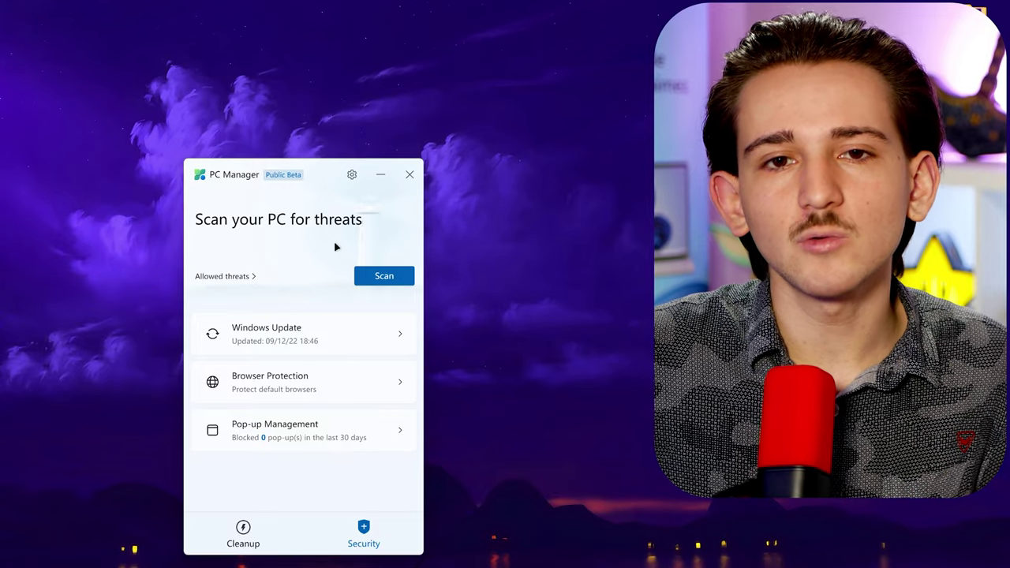
Scan the PC for threats, dismiss the Windows Security notification, and return to the cleanup overview.
{"action": "left_click", "coordinate": [383, 276]}
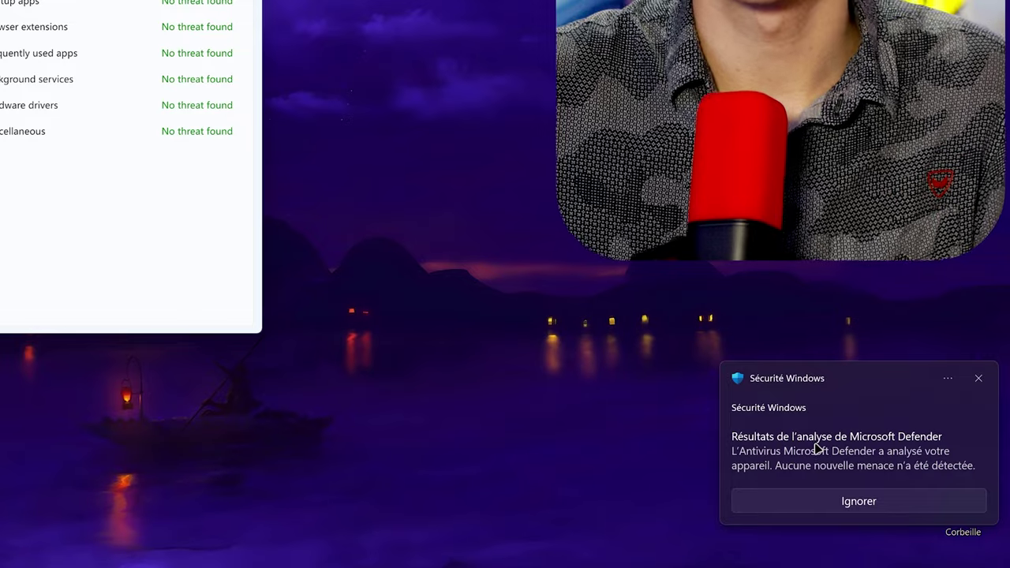
{"action": "left_click", "coordinate": [978, 378]}
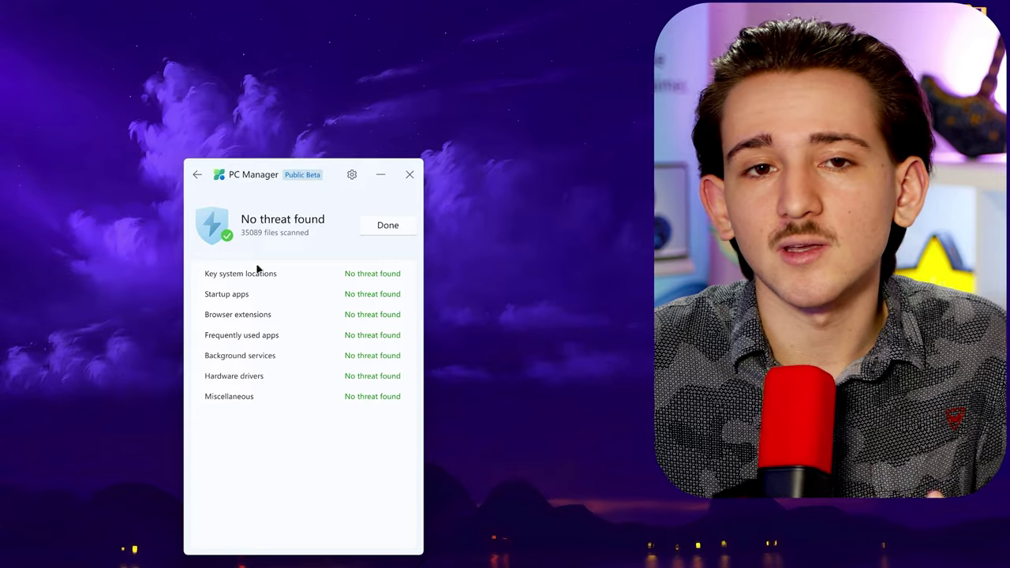
{"action": "left_click", "coordinate": [198, 173]}
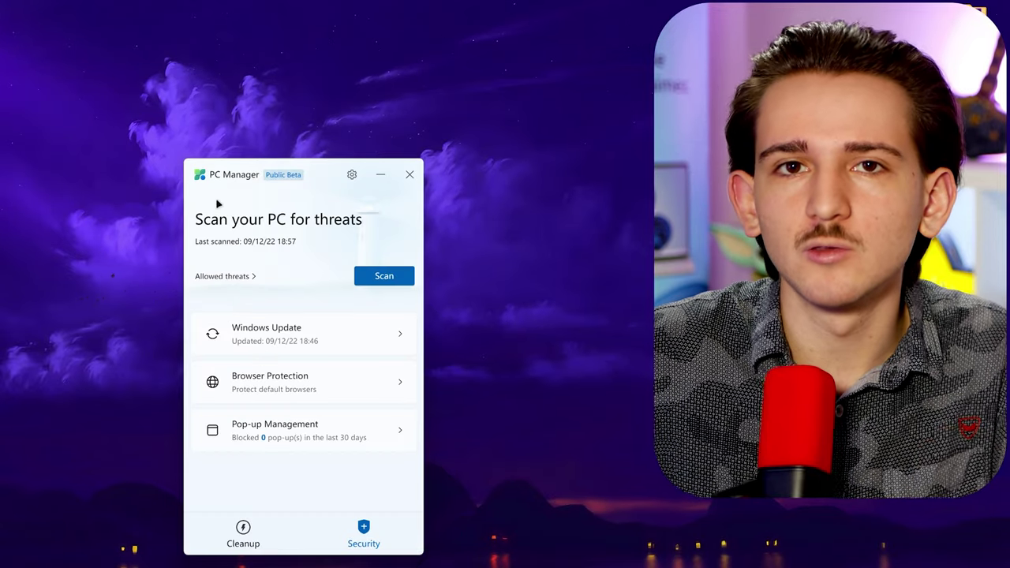
{"action": "left_click", "coordinate": [243, 532]}
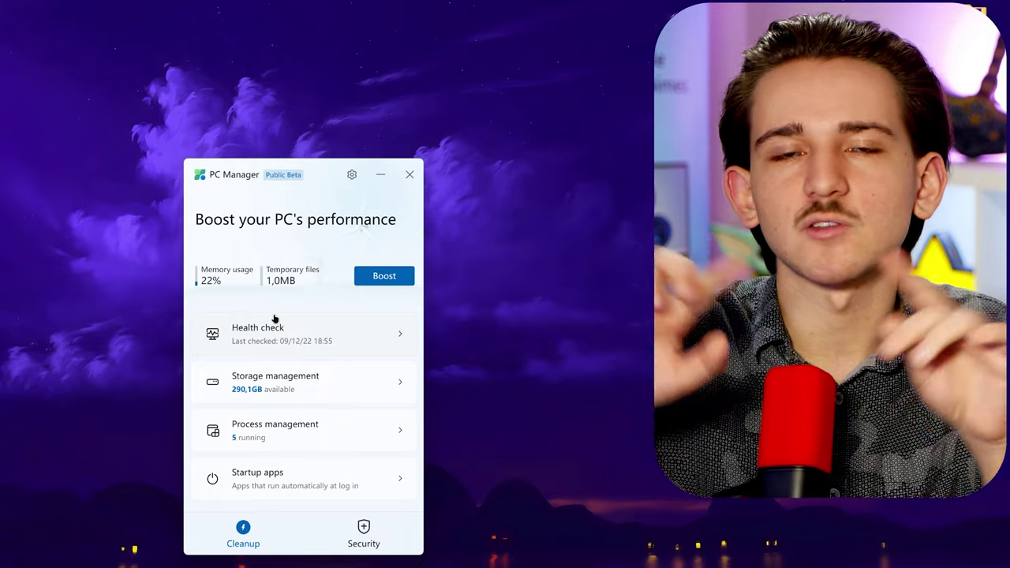
{"action": "left_click_drag", "start_coordinate": [319, 181], "coordinate": [320, 172]}
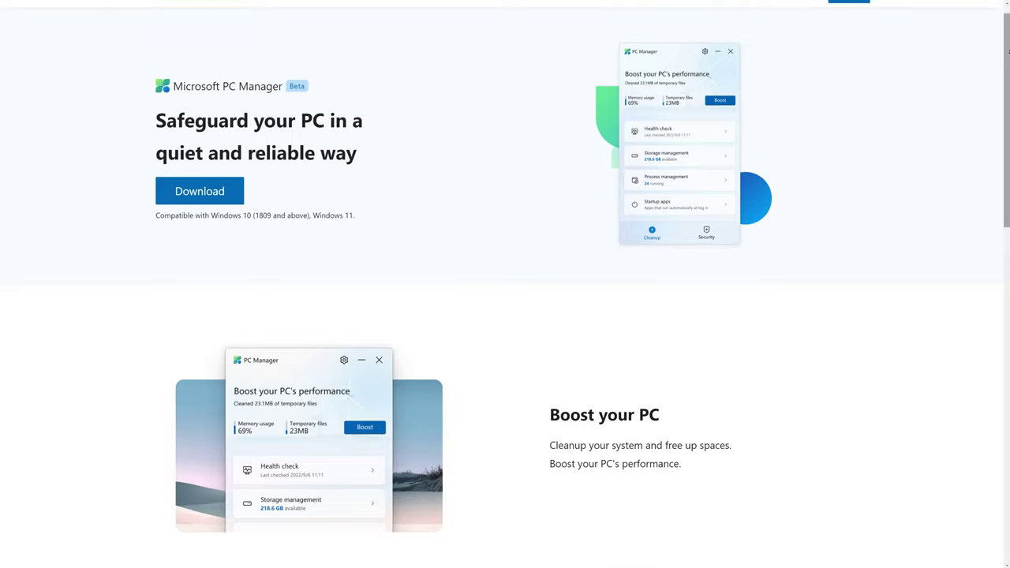
Look through the feature sections on the Microsoft PC Manager web page, from performance boost to health checkup.
{"action": "scroll", "coordinate": [505, 284], "scroll_direction": "down", "scroll_amount": 1}
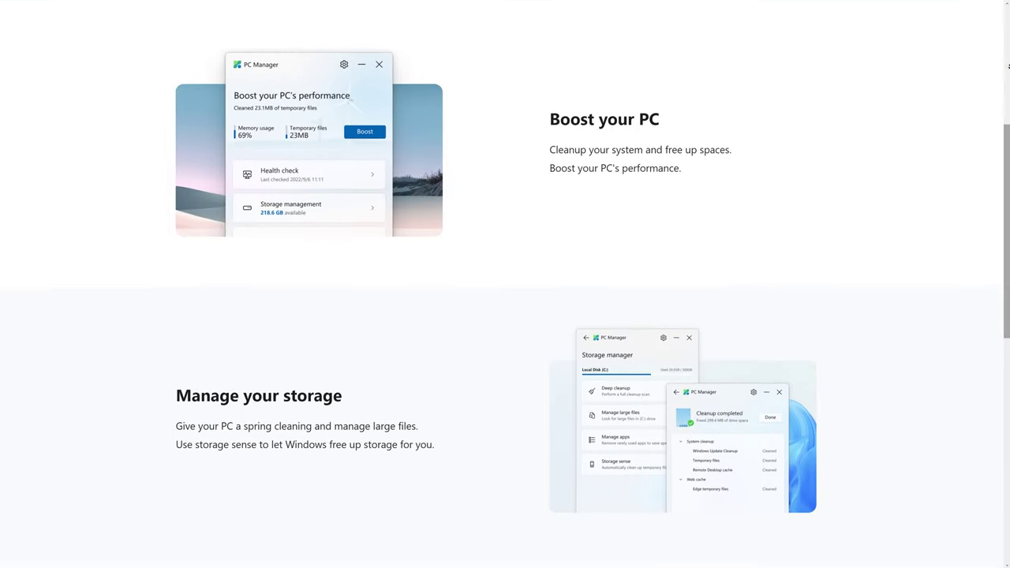
{"action": "scroll", "coordinate": [1008, 67], "scroll_direction": "down", "scroll_amount": 4}
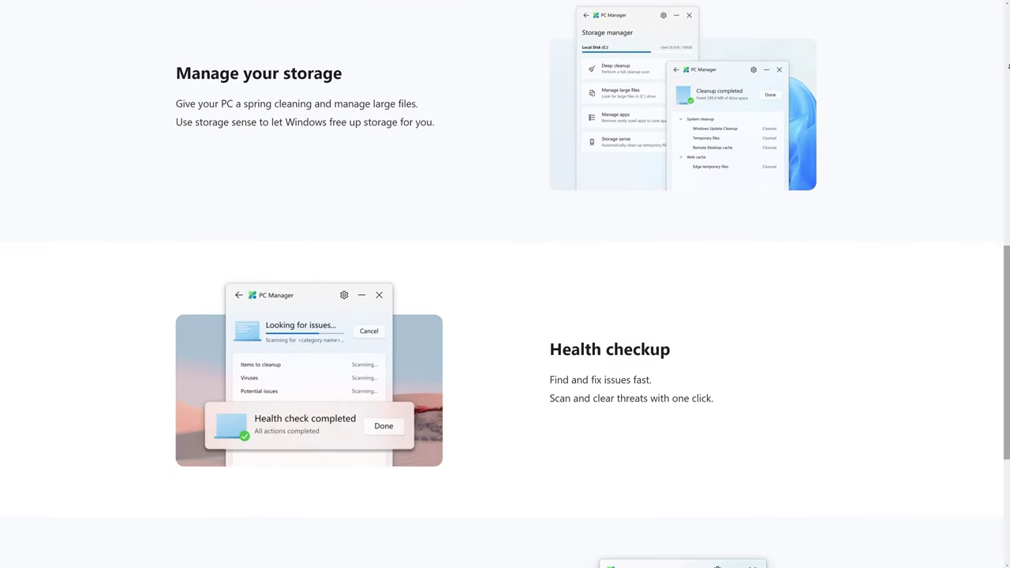
{"action": "scroll", "coordinate": [1009, 67], "scroll_direction": "down", "scroll_amount": 2}
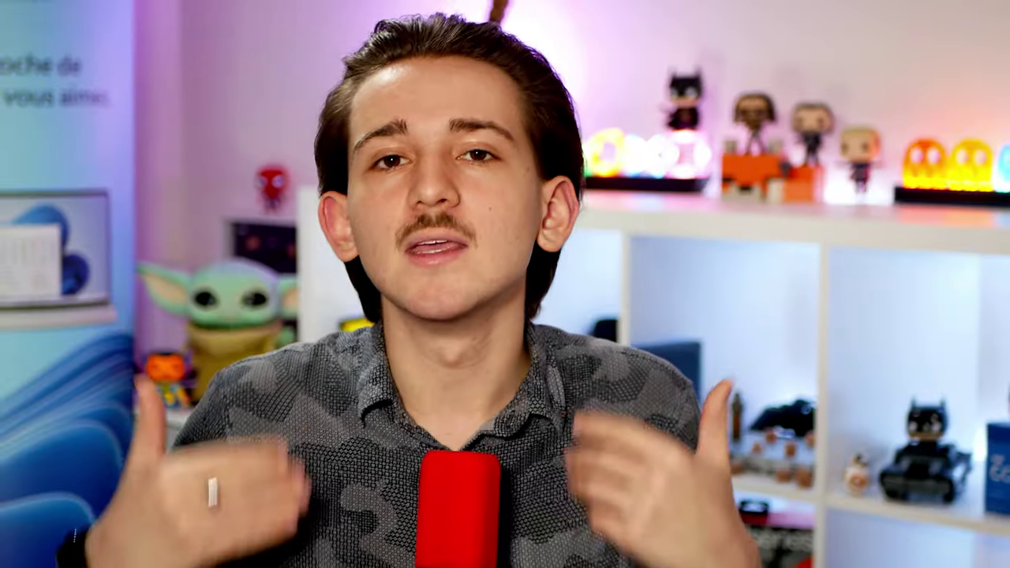